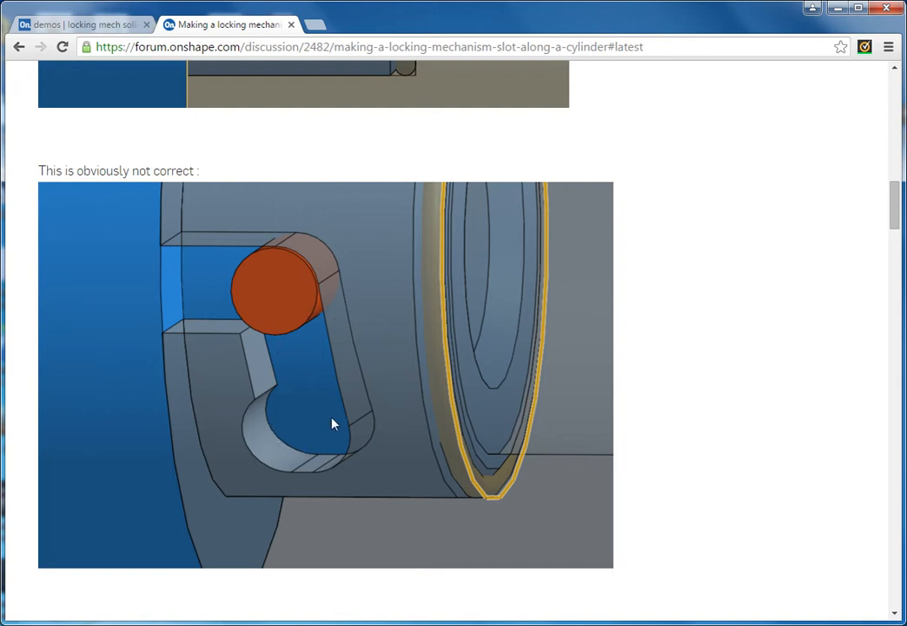
- Switch to the Onshape demos document and roll the feature history back to before the connecting slot sweep
{"action": "left_click", "coordinate": [103, 26]}
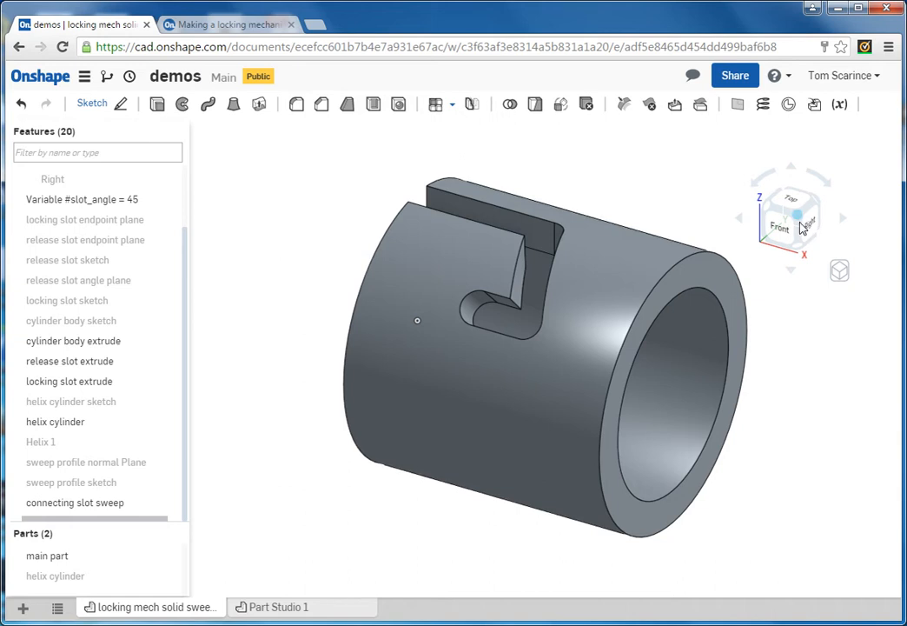
{"action": "left_click_drag", "start_coordinate": [823, 206], "coordinate": [832, 229]}
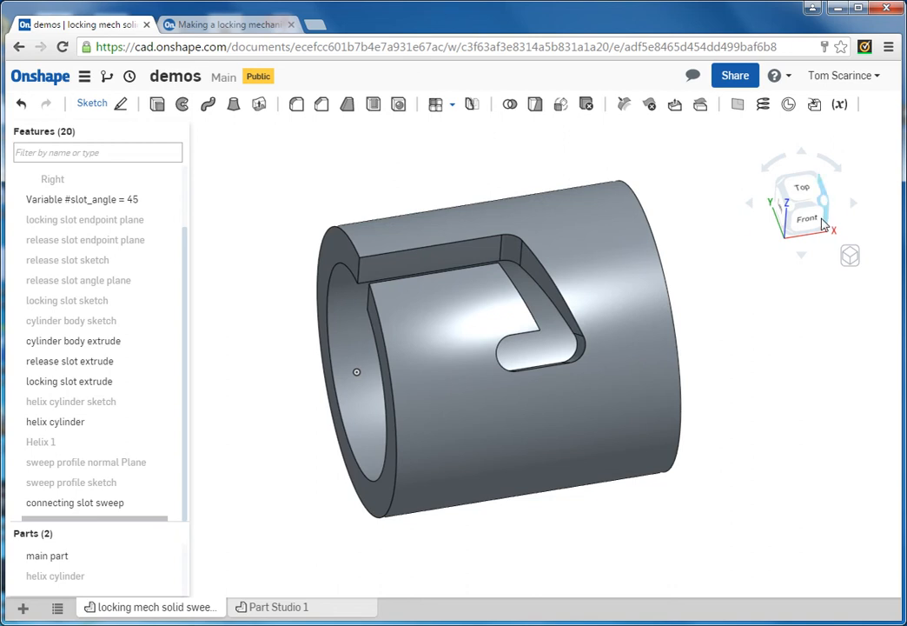
{"action": "left_click", "coordinate": [410, 374]}
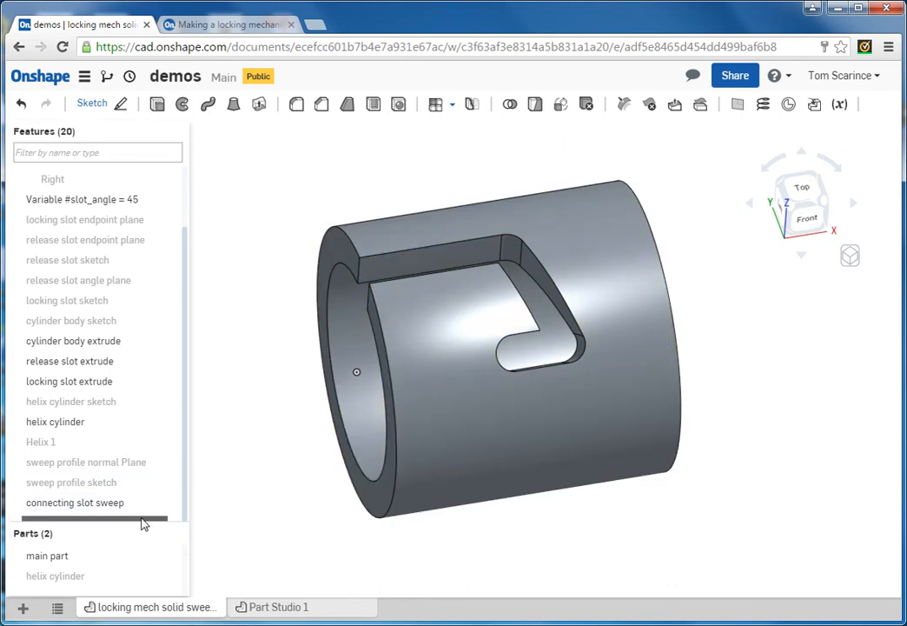
{"action": "left_click_drag", "start_coordinate": [145, 521], "coordinate": [146, 496]}
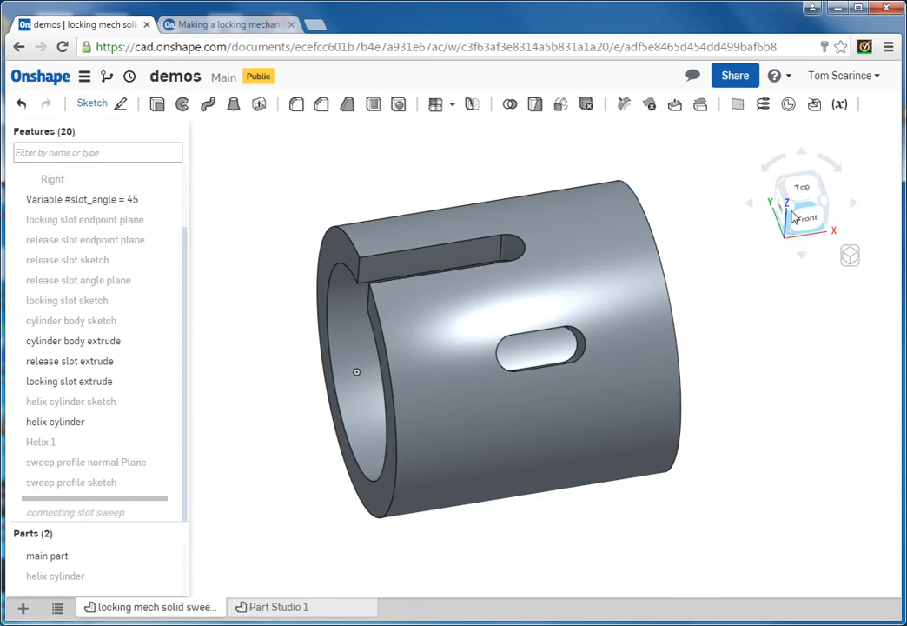
- Show Helix 1 and the helix cylinder part to display the path between the release slot and the locking slot
{"action": "mouse_move", "coordinate": [792, 217]}
{"action": "left_mouse_down"}
{"action": "mouse_move", "coordinate": [782, 209]}
{"action": "mouse_move", "coordinate": [715, 231]}
{"action": "mouse_move", "coordinate": [746, 216]}
{"action": "mouse_move", "coordinate": [782, 221]}
{"action": "mouse_move", "coordinate": [794, 166]}
{"action": "mouse_move", "coordinate": [806, 219]}
{"action": "mouse_move", "coordinate": [846, 213]}
{"action": "mouse_move", "coordinate": [744, 229]}
{"action": "mouse_move", "coordinate": [773, 254]}
{"action": "left_mouse_up"}
{"action": "scroll", "coordinate": [593, 288], "scroll_direction": "up", "scroll_amount": 3}
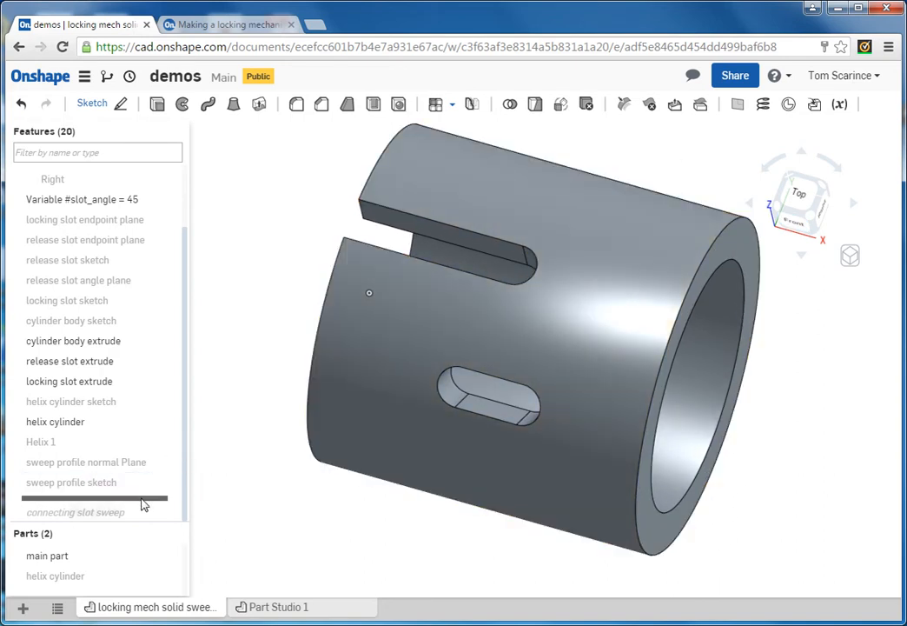
{"action": "left_click", "coordinate": [170, 442]}
{"action": "left_click", "coordinate": [793, 226]}
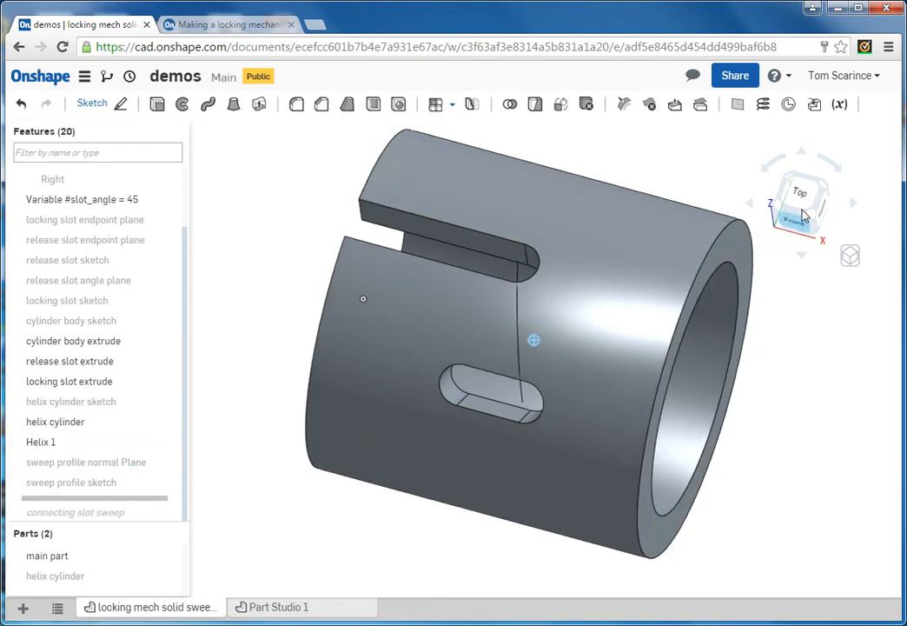
{"action": "left_click_drag", "start_coordinate": [806, 164], "coordinate": [819, 200]}
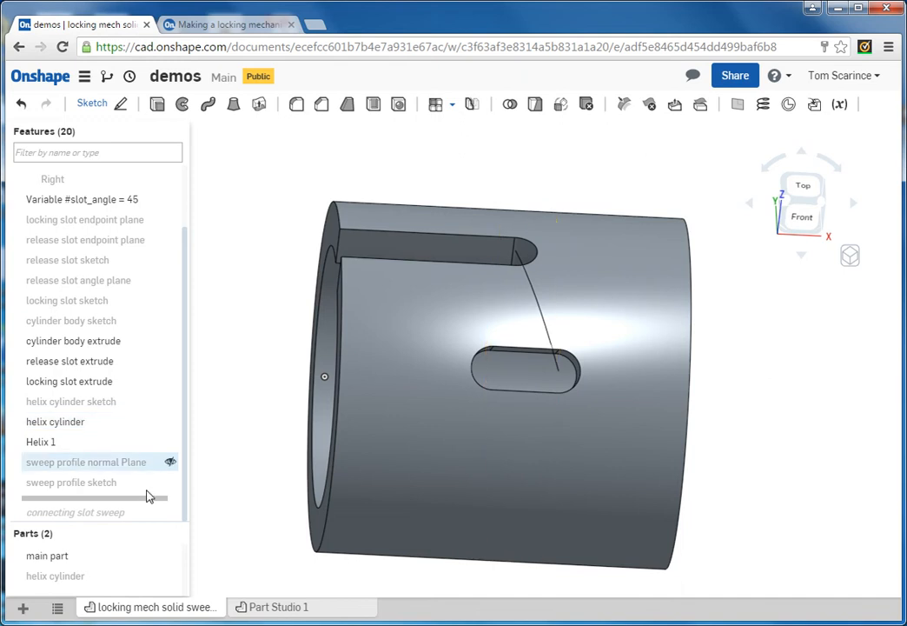
{"action": "left_click", "coordinate": [170, 575]}
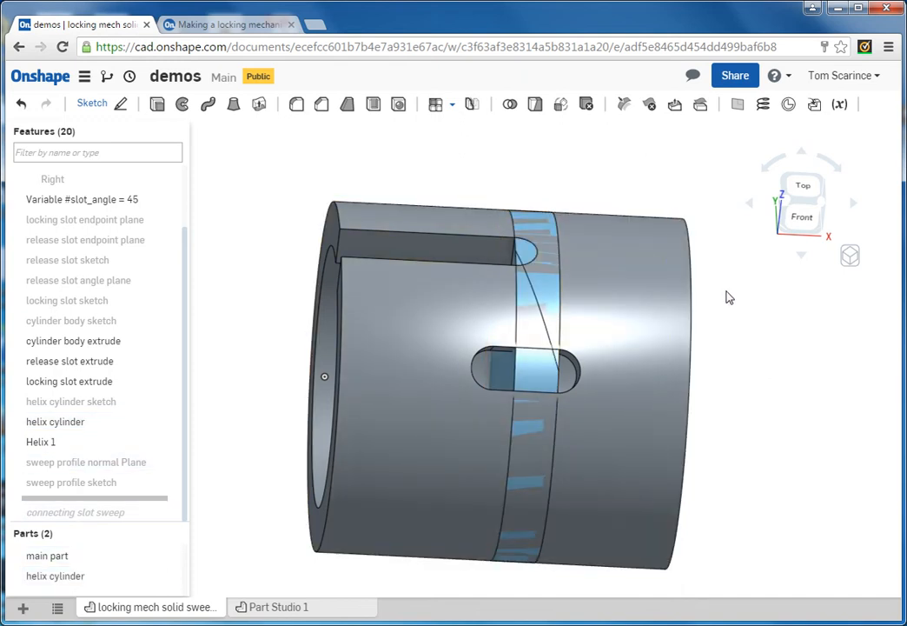
{"action": "mouse_move", "coordinate": [807, 219]}
{"action": "left_mouse_down"}
{"action": "mouse_move", "coordinate": [787, 239]}
{"action": "mouse_move", "coordinate": [793, 223]}
{"action": "left_mouse_up"}
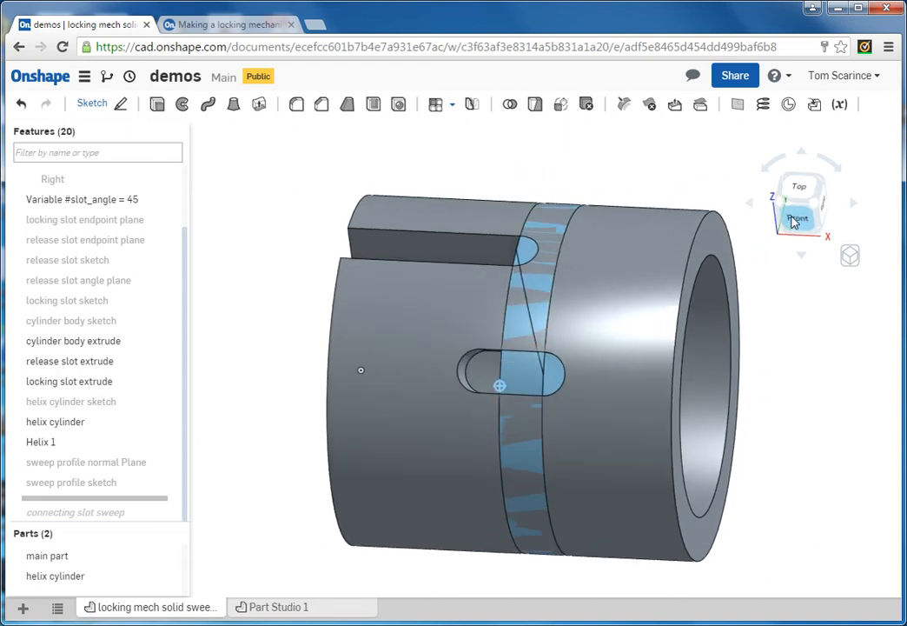
{"action": "left_click", "coordinate": [794, 223]}
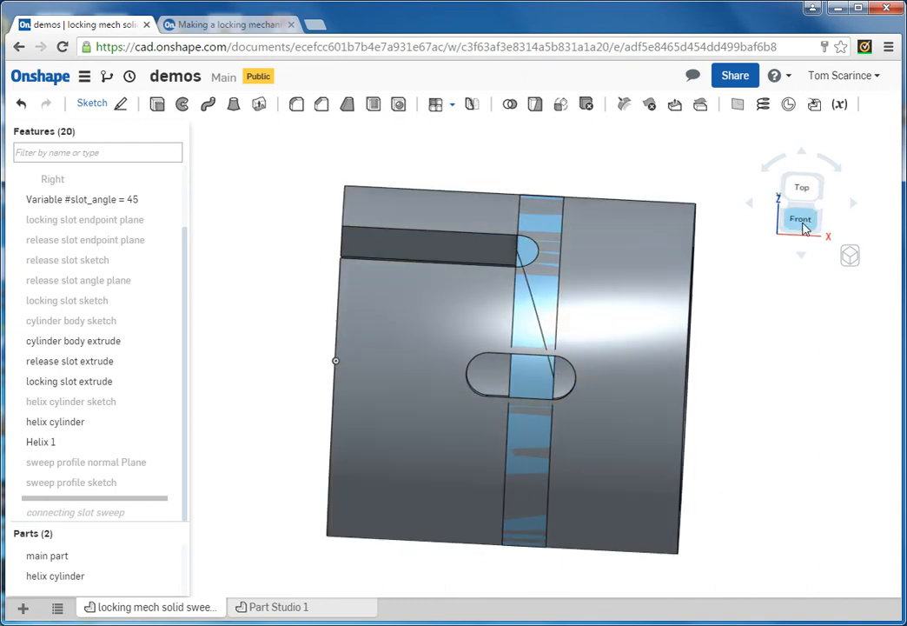
{"action": "mouse_move", "coordinate": [805, 228]}
{"action": "left_mouse_down"}
{"action": "mouse_move", "coordinate": [820, 238]}
{"action": "mouse_move", "coordinate": [797, 226]}
{"action": "mouse_move", "coordinate": [800, 213]}
{"action": "mouse_move", "coordinate": [783, 229]}
{"action": "mouse_move", "coordinate": [790, 238]}
{"action": "left_mouse_up"}
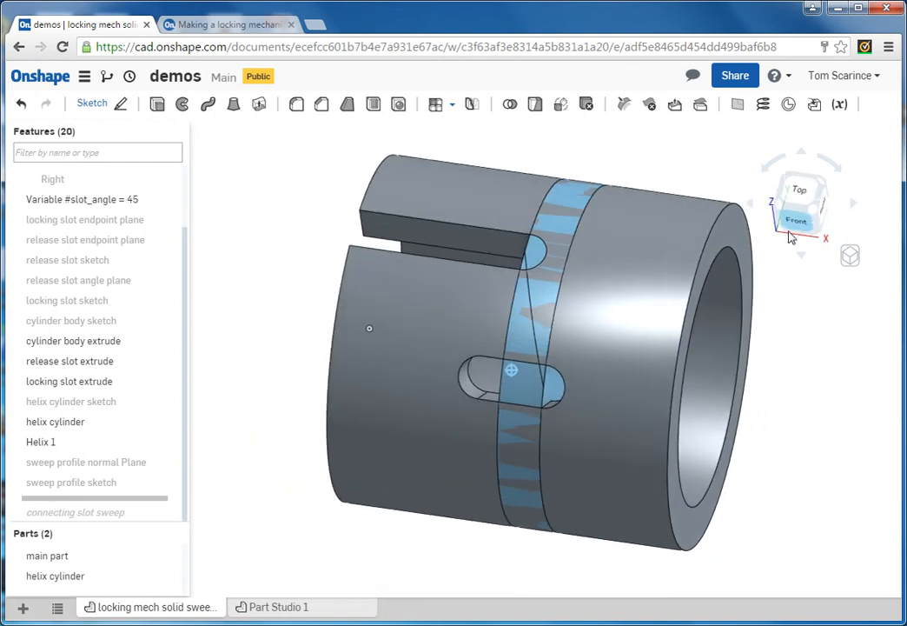
- Open Helix 1 for editing and try a start angle of 170 degrees
{"action": "double_click", "coordinate": [54, 443]}
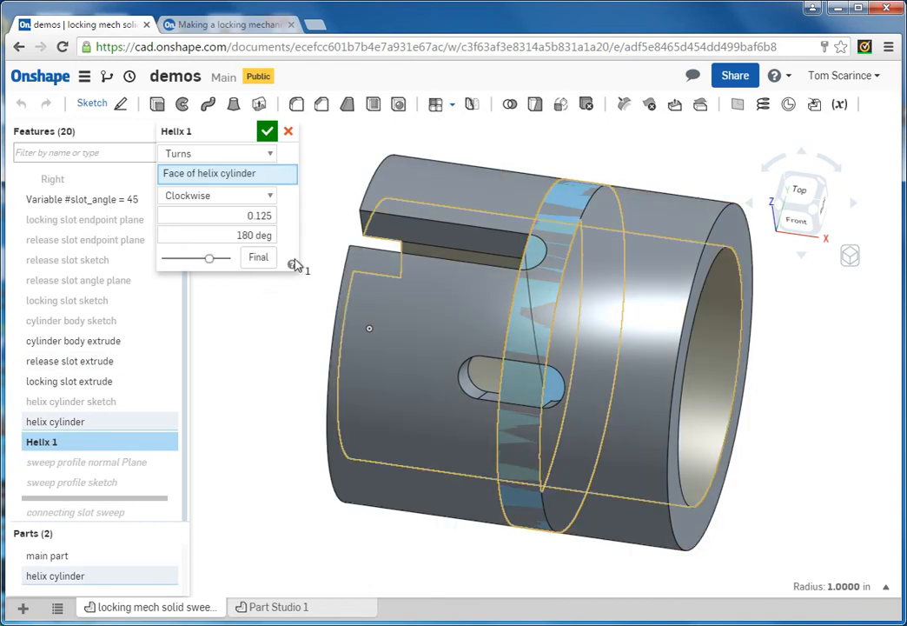
{"action": "left_click", "coordinate": [258, 236]}
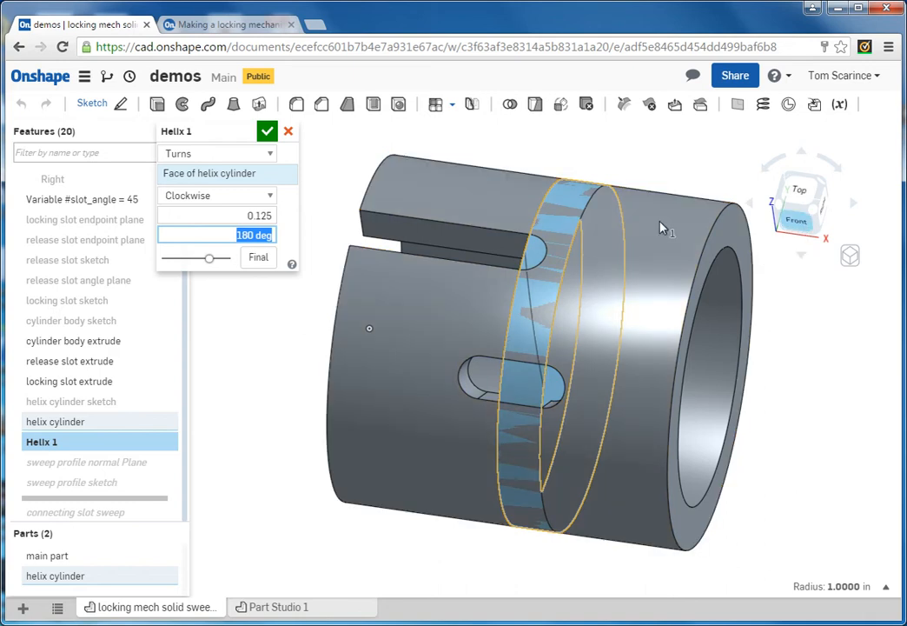
{"action": "left_click_drag", "start_coordinate": [798, 225], "coordinate": [777, 226]}
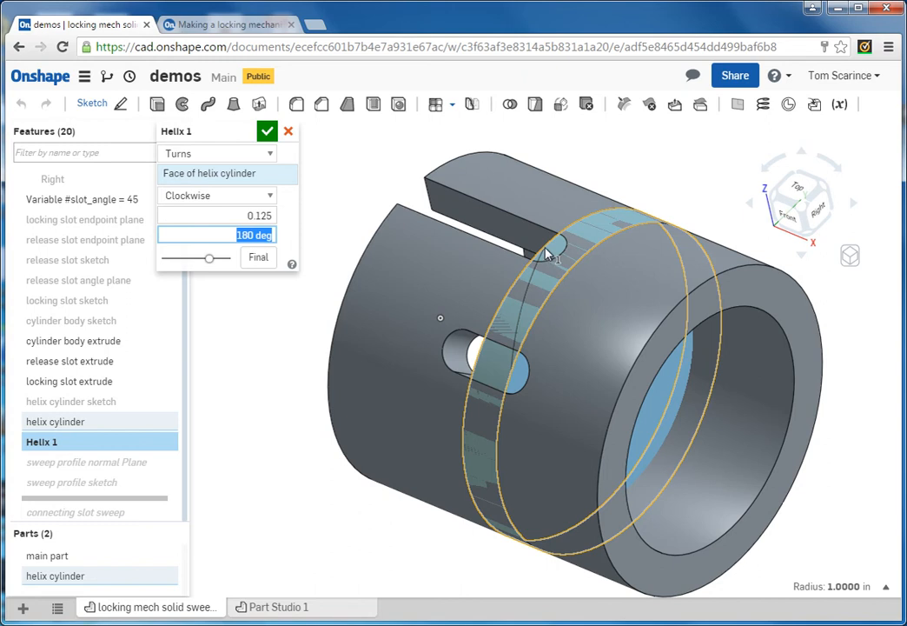
{"action": "left_click_drag", "start_coordinate": [797, 224], "coordinate": [819, 216]}
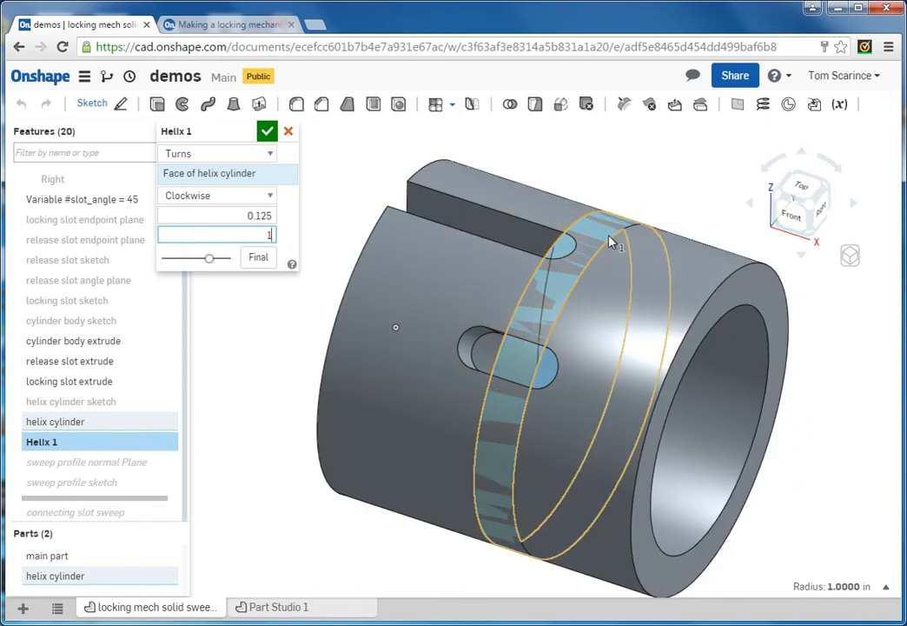
- Check the expression behind the helix's number of turns, set its start angle to 180 degrees and accept the helix
{"action": "left_click", "coordinate": [241, 219]}
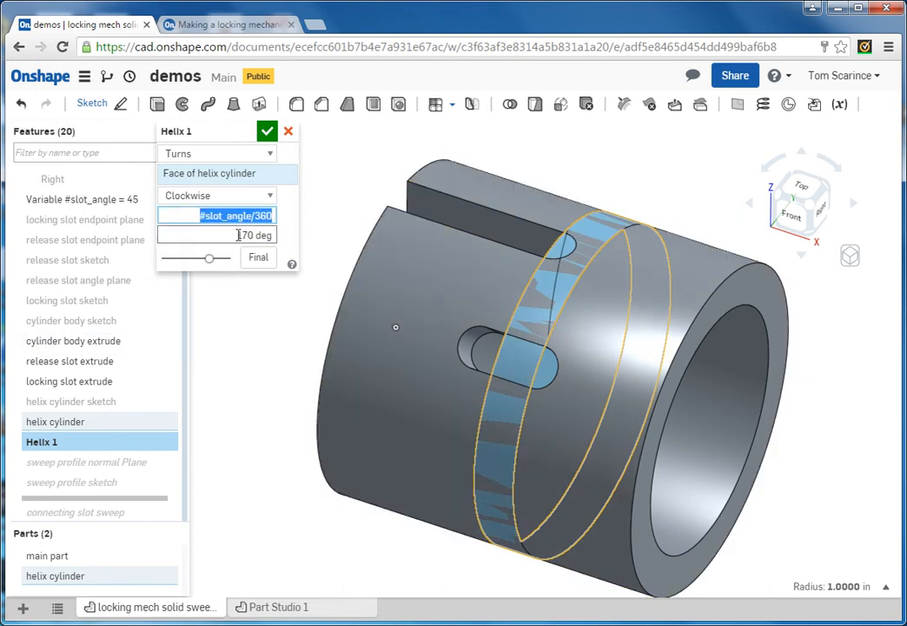
{"action": "left_click", "coordinate": [239, 235]}
{"action": "type", "text": "180"}
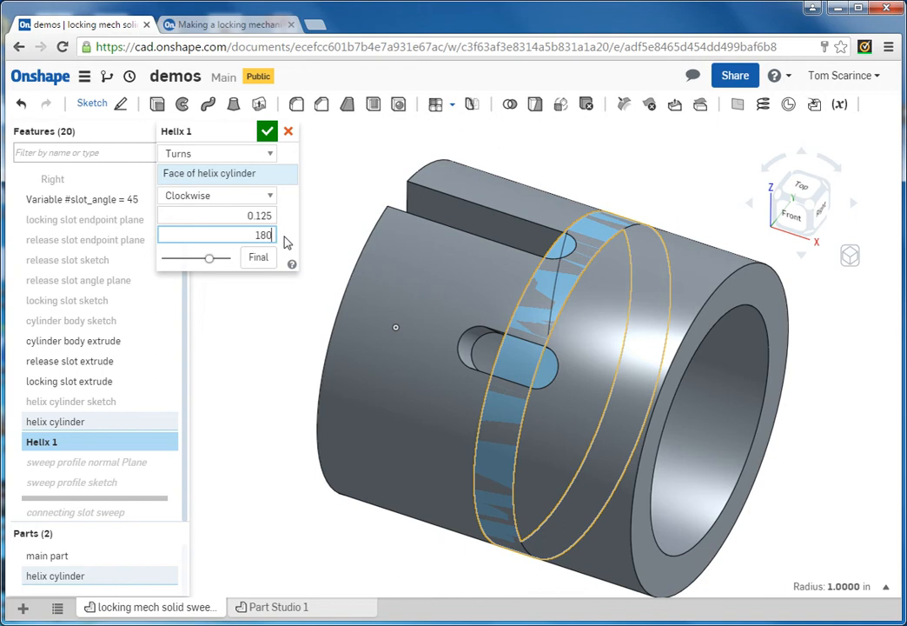
{"action": "key", "text": "Return"}
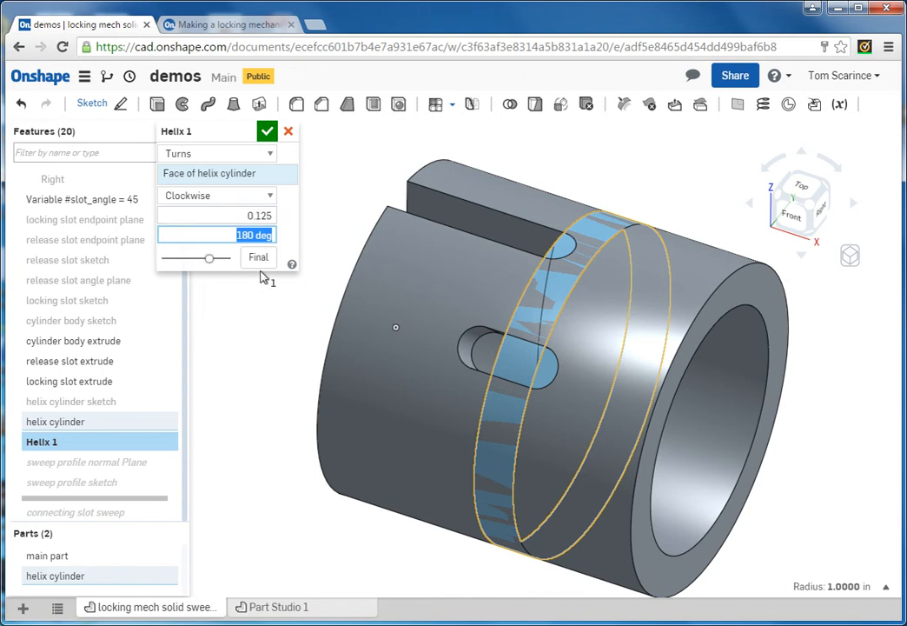
{"action": "left_click", "coordinate": [267, 132]}
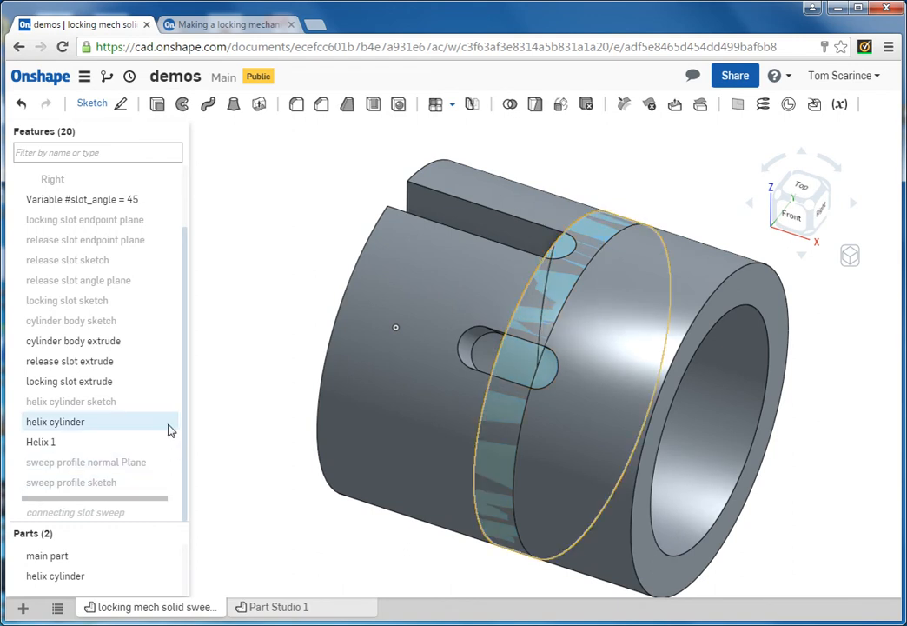
- Hide the helix cylinder part and show the sweep profile normal plane at the end of the helix
{"action": "left_click", "coordinate": [171, 578]}
{"action": "mouse_move", "coordinate": [799, 219]}
{"action": "left_mouse_down"}
{"action": "mouse_move", "coordinate": [813, 199]}
{"action": "mouse_move", "coordinate": [760, 192]}
{"action": "mouse_move", "coordinate": [638, 217]}
{"action": "mouse_move", "coordinate": [668, 243]}
{"action": "mouse_move", "coordinate": [674, 239]}
{"action": "mouse_move", "coordinate": [679, 256]}
{"action": "mouse_move", "coordinate": [658, 255]}
{"action": "left_mouse_up"}
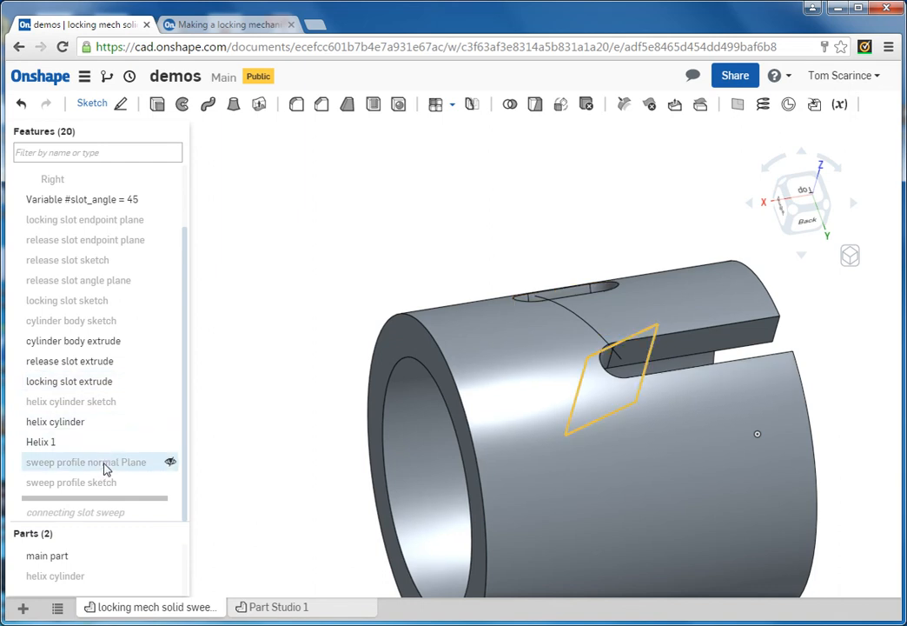
{"action": "left_click", "coordinate": [170, 462]}
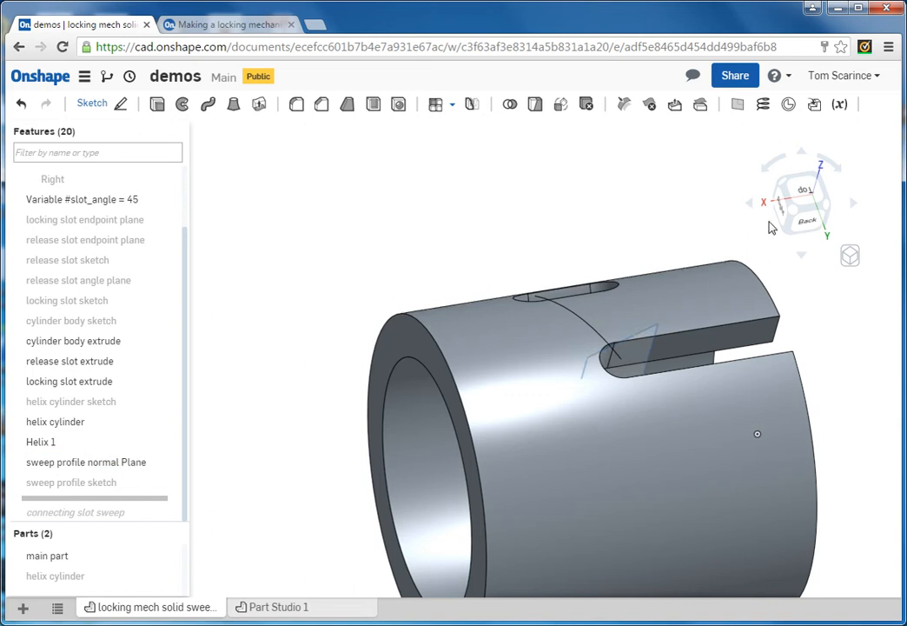
{"action": "left_click_drag", "start_coordinate": [769, 227], "coordinate": [712, 250]}
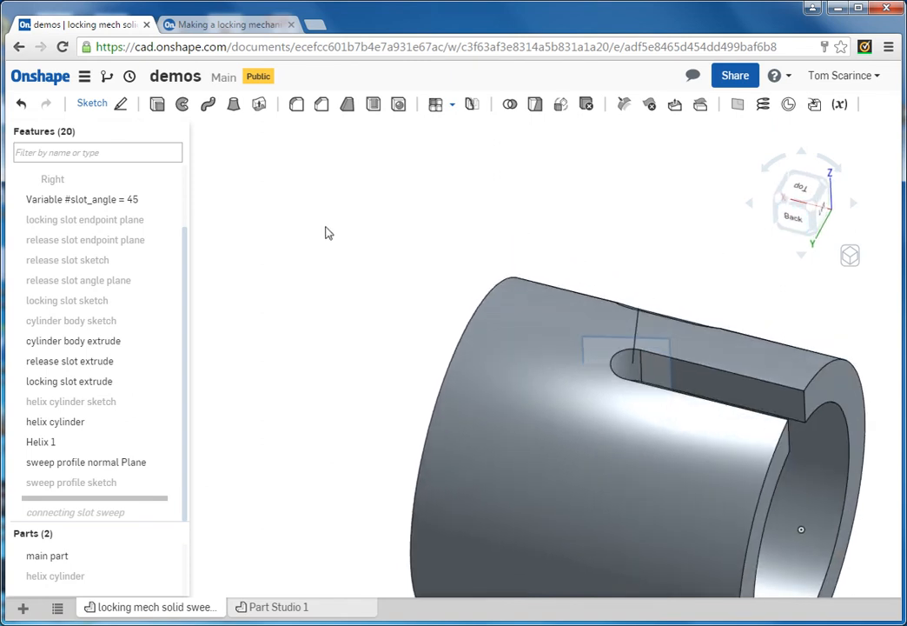
- Show the sweep profile sketch and examine its position on the normal plane at the rounded end of the release slot
{"action": "left_click", "coordinate": [170, 482]}
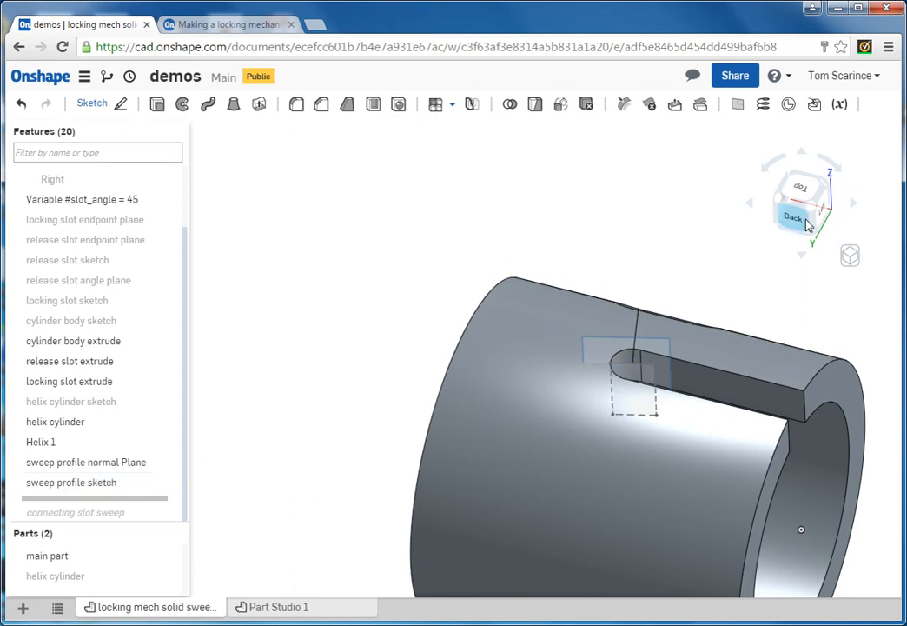
{"action": "mouse_move", "coordinate": [808, 225]}
{"action": "left_mouse_down"}
{"action": "mouse_move", "coordinate": [811, 186]}
{"action": "mouse_move", "coordinate": [813, 217]}
{"action": "left_mouse_up"}
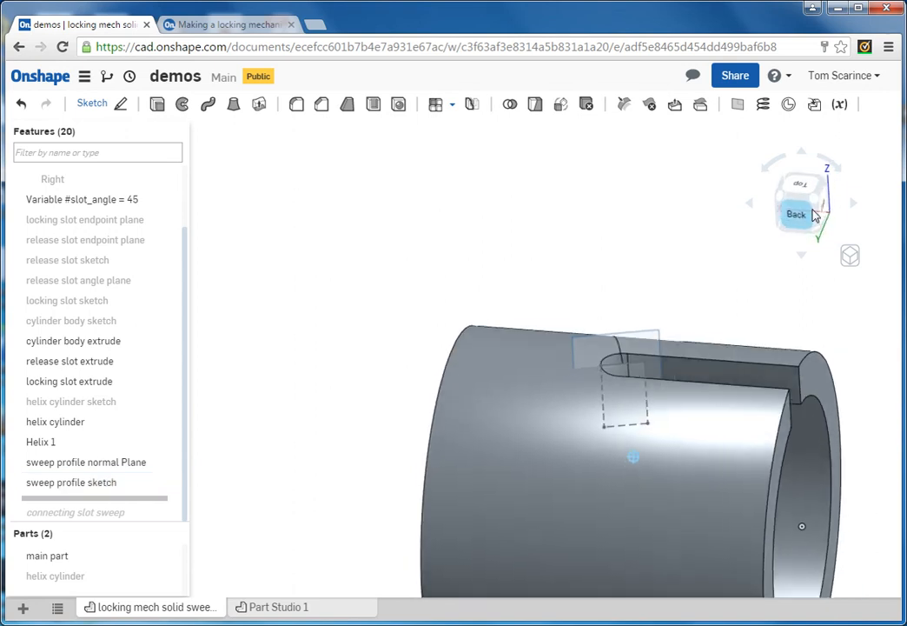
{"action": "scroll", "coordinate": [631, 372], "scroll_direction": "up", "scroll_amount": 5}
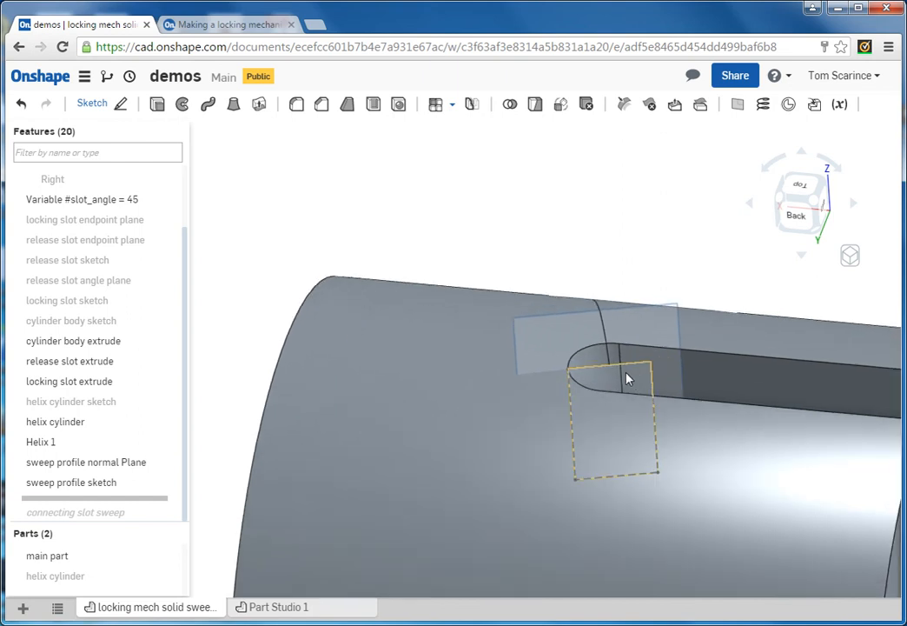
{"action": "scroll", "coordinate": [619, 376], "scroll_direction": "up", "scroll_amount": 2}
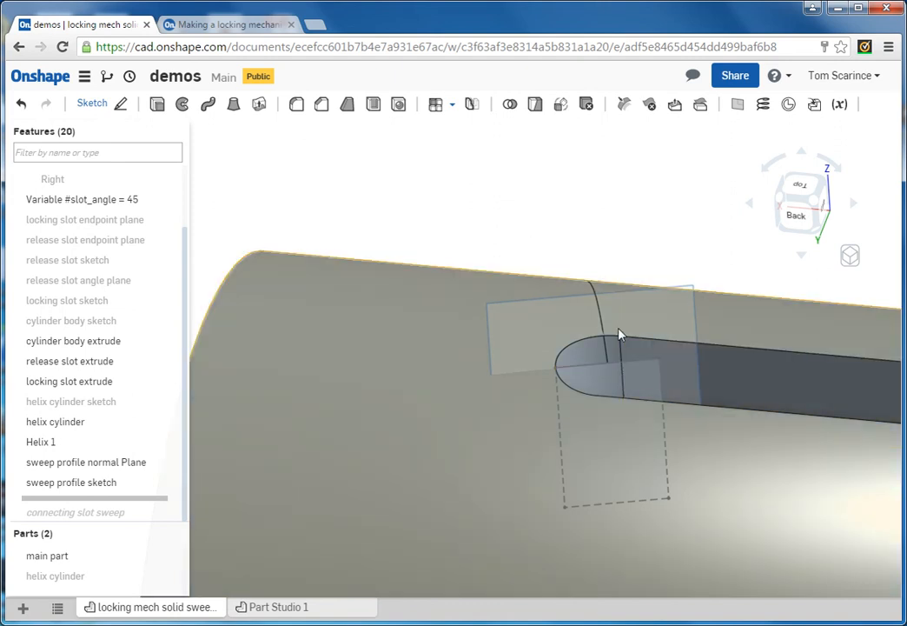
{"action": "left_click", "coordinate": [813, 216]}
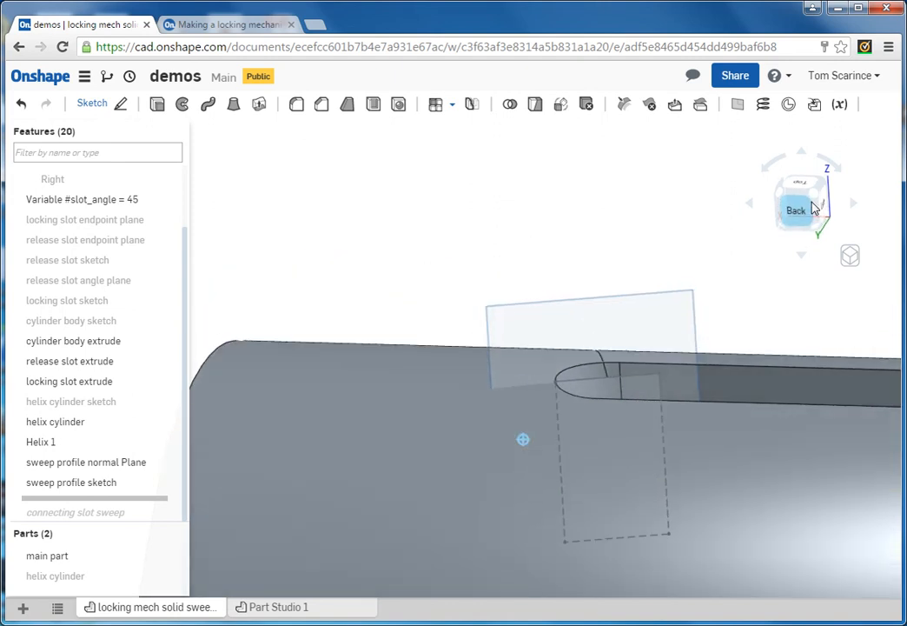
{"action": "mouse_move", "coordinate": [829, 202]}
{"action": "left_mouse_down"}
{"action": "mouse_move", "coordinate": [838, 214]}
{"action": "mouse_move", "coordinate": [831, 210]}
{"action": "left_mouse_up"}
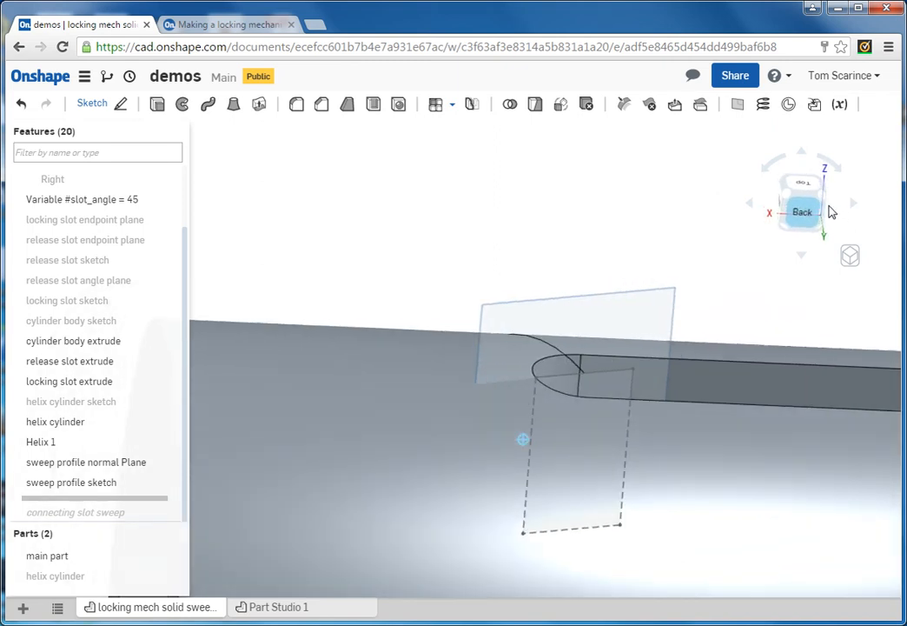
{"action": "middle_click_drag", "start_coordinate": [518, 269], "coordinate": [520, 274]}
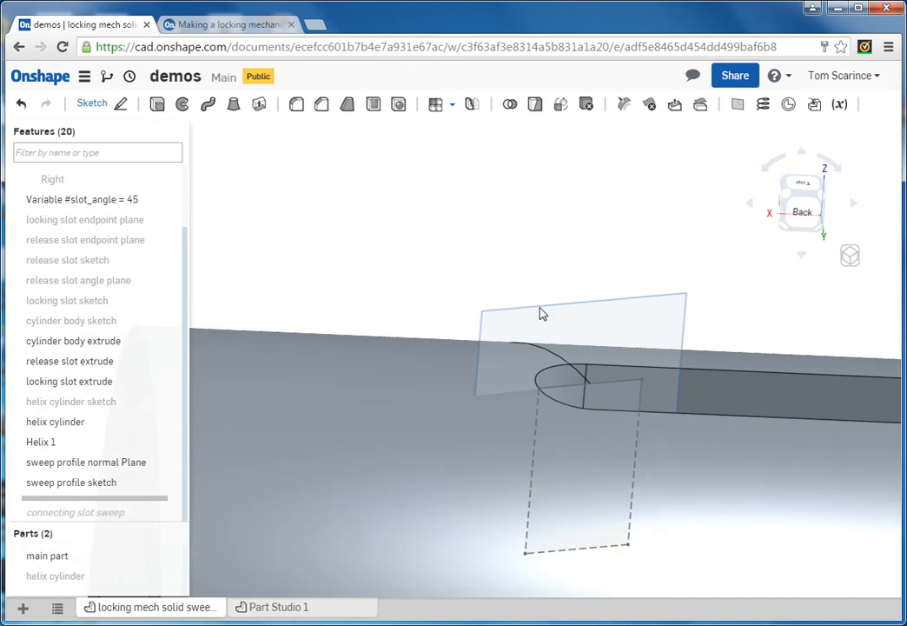
- Roll the feature history forward past the connecting slot sweep
{"action": "left_click", "coordinate": [784, 196]}
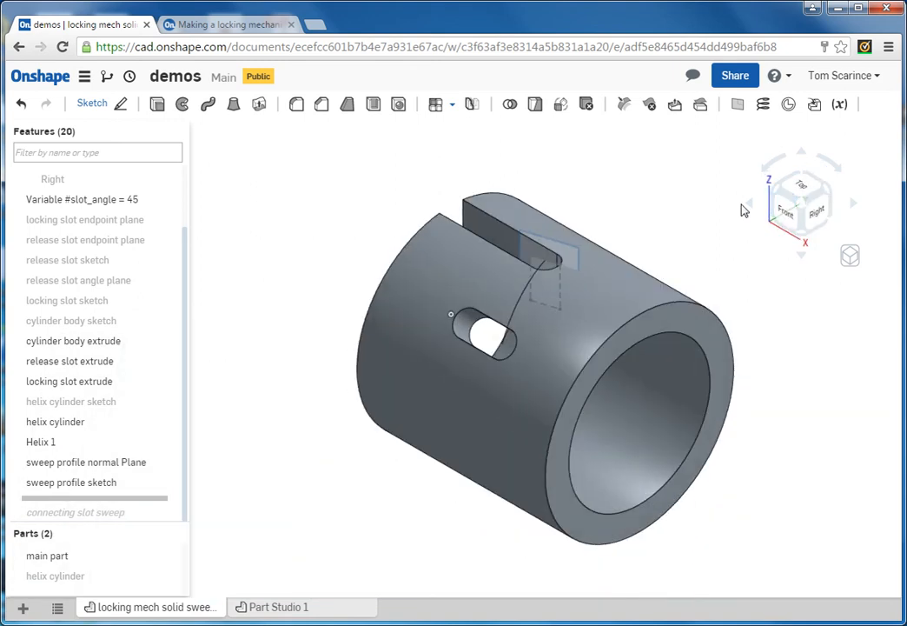
{"action": "mouse_move", "coordinate": [100, 504]}
{"action": "left_mouse_down"}
{"action": "mouse_move", "coordinate": [106, 519]}
{"action": "mouse_move", "coordinate": [210, 501]}
{"action": "left_mouse_up"}
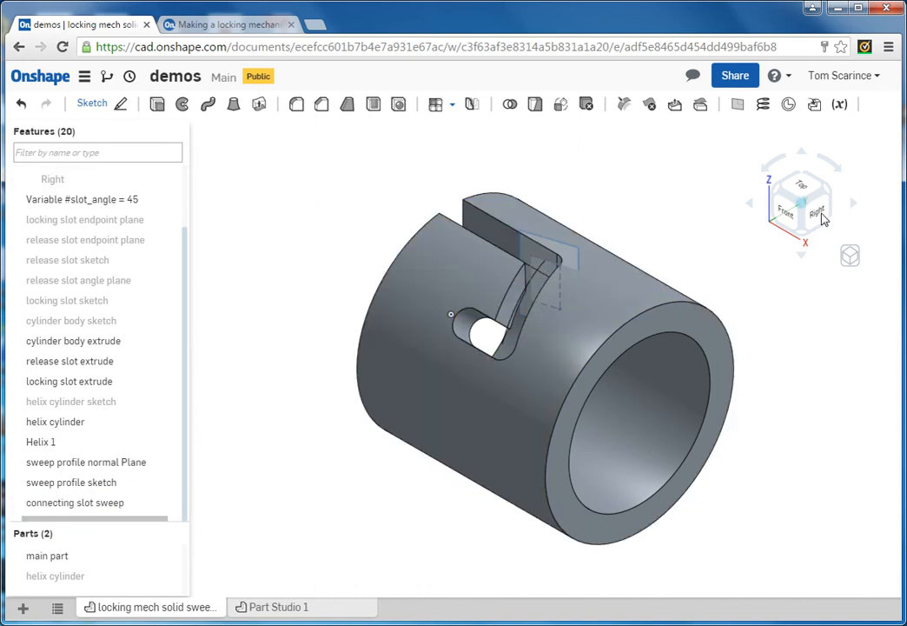
- Examine the swept connecting slot from several angles, especially its walls and corners where it meets the release and locking slots
{"action": "left_click_drag", "start_coordinate": [815, 209], "coordinate": [844, 273]}
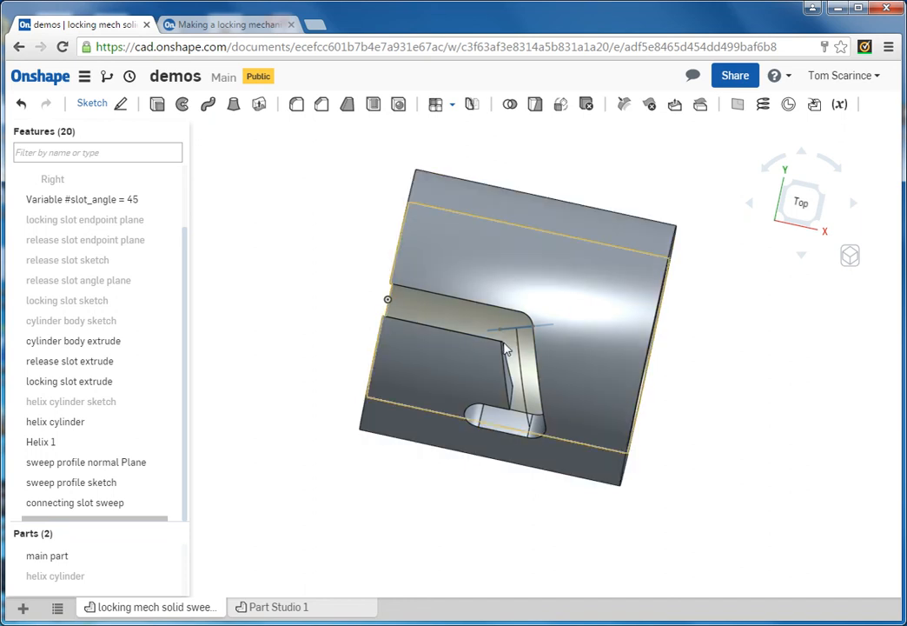
{"action": "left_click_drag", "start_coordinate": [791, 217], "coordinate": [844, 167]}
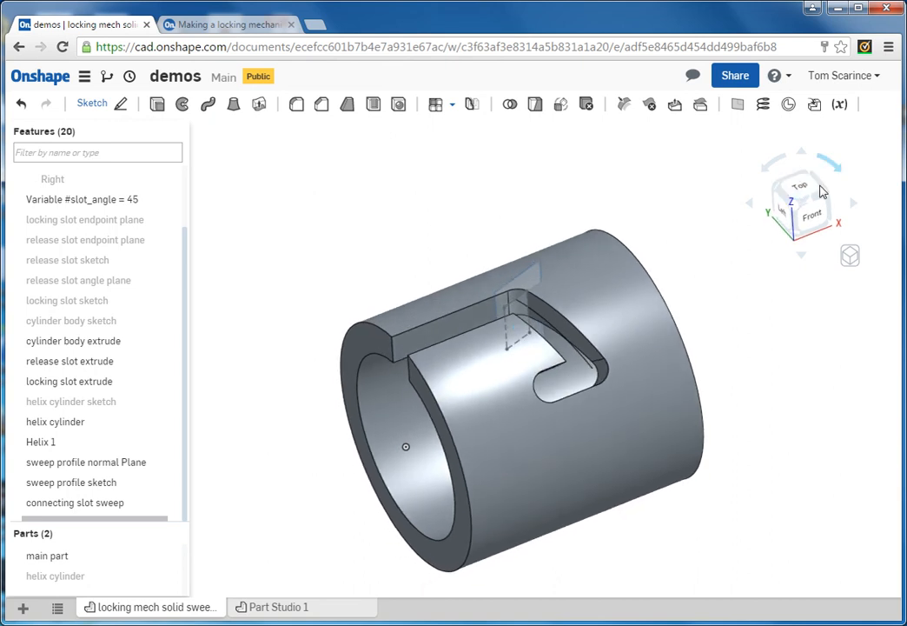
{"action": "scroll", "coordinate": [573, 359], "scroll_direction": "down", "scroll_amount": 1}
{"action": "scroll", "coordinate": [594, 371], "scroll_direction": "up", "scroll_amount": 4}
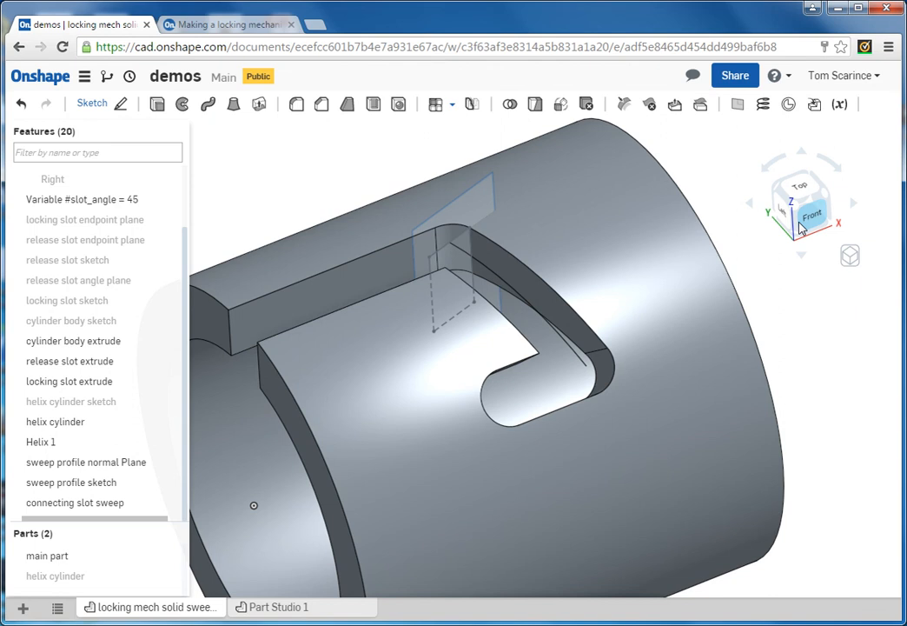
{"action": "left_click_drag", "start_coordinate": [802, 228], "coordinate": [760, 253]}
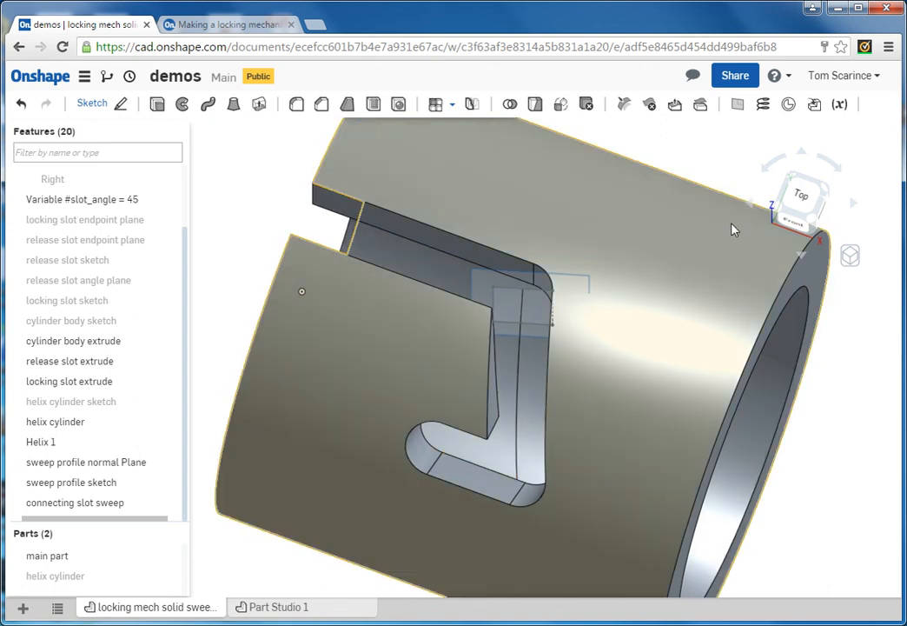
{"action": "left_click_drag", "start_coordinate": [815, 227], "coordinate": [830, 253]}
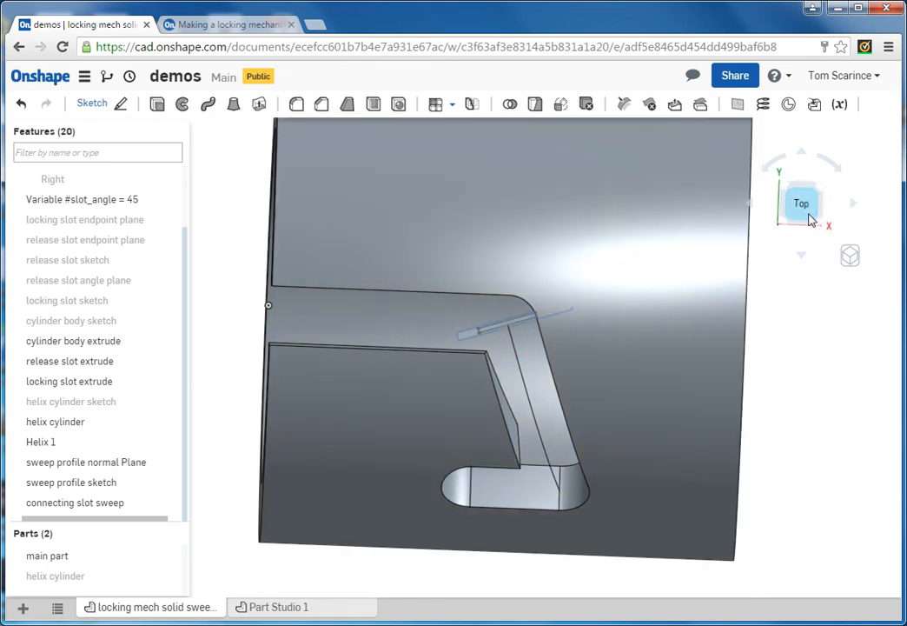
{"action": "left_click_drag", "start_coordinate": [811, 220], "coordinate": [811, 205]}
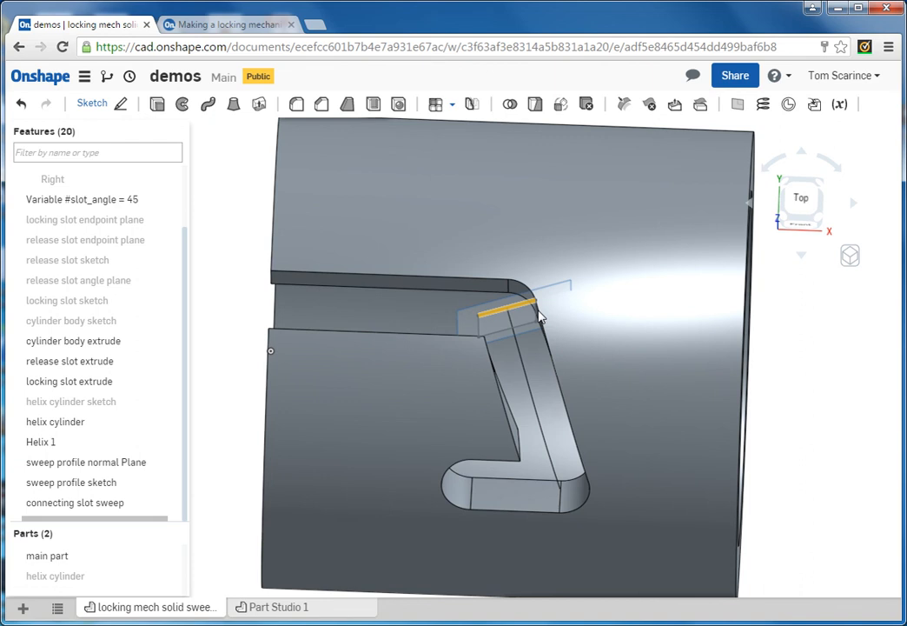
{"action": "left_click", "coordinate": [801, 198]}
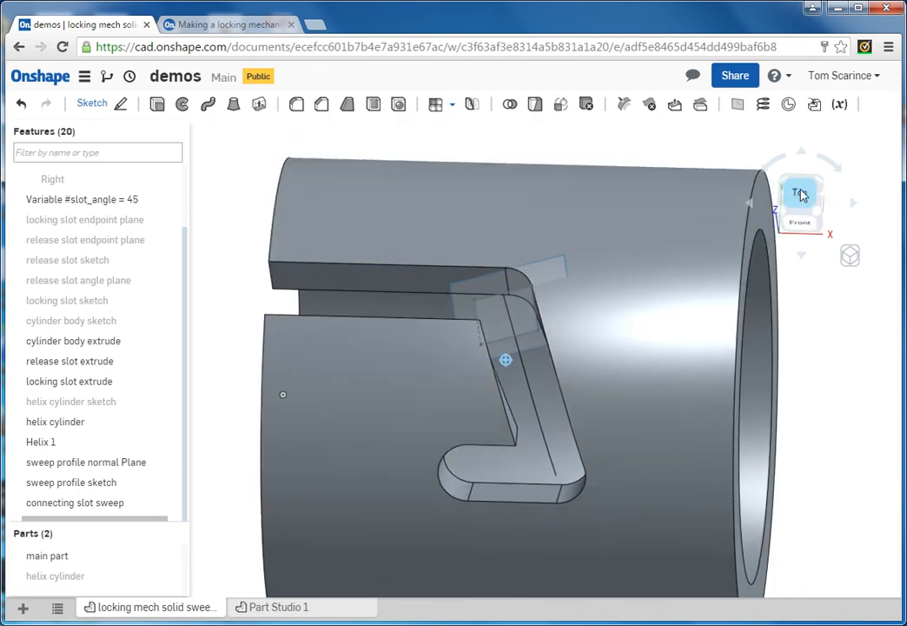
{"action": "left_click_drag", "start_coordinate": [801, 190], "coordinate": [770, 186]}
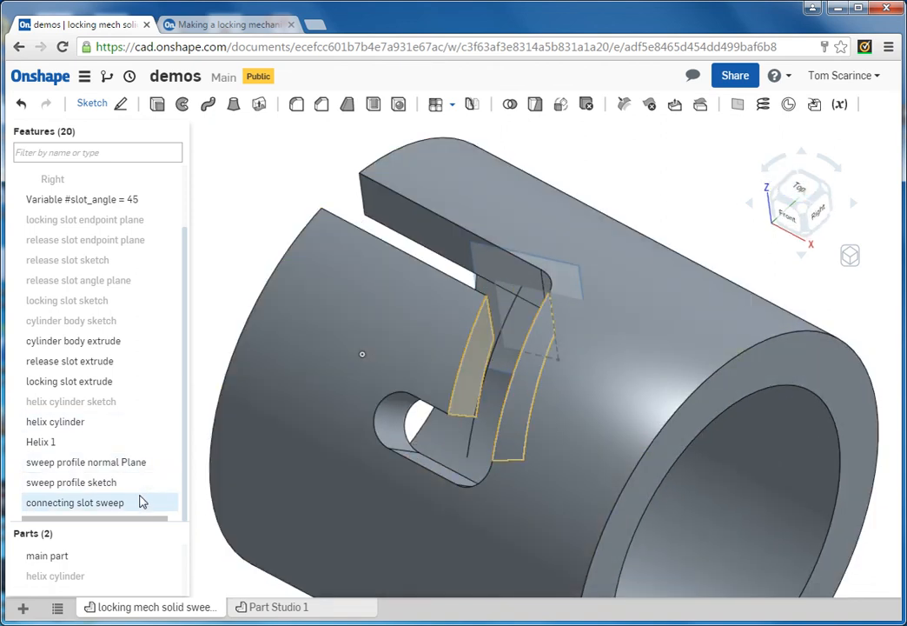